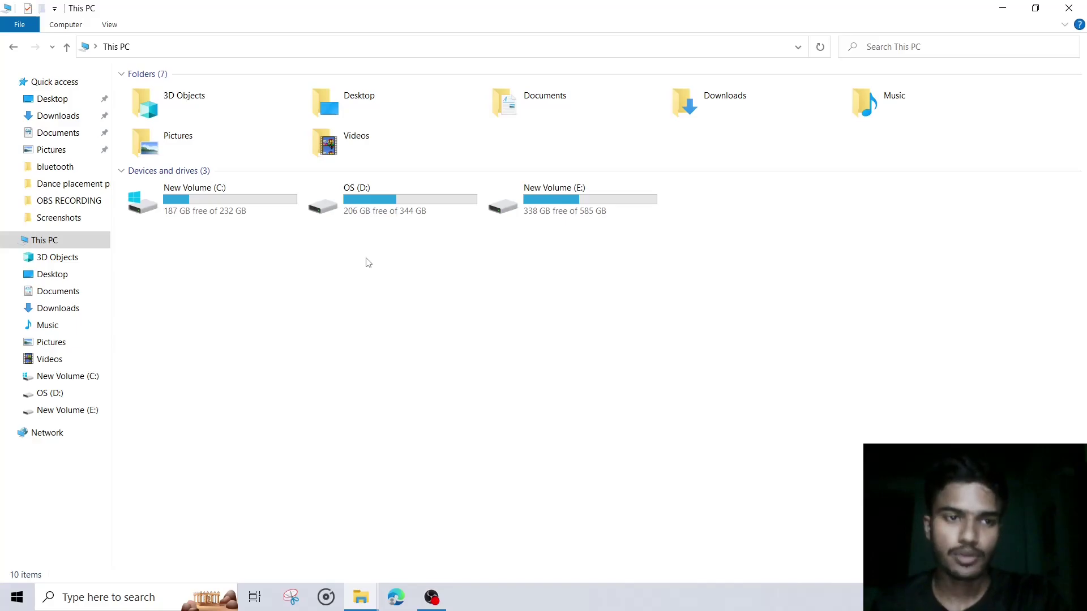
Step: Search 'disk ma' from Start and launch 'Create and format hard disk partitions'
{"action": "left_click", "coordinate": [244, 214]}
{"action": "left_click", "coordinate": [371, 298]}
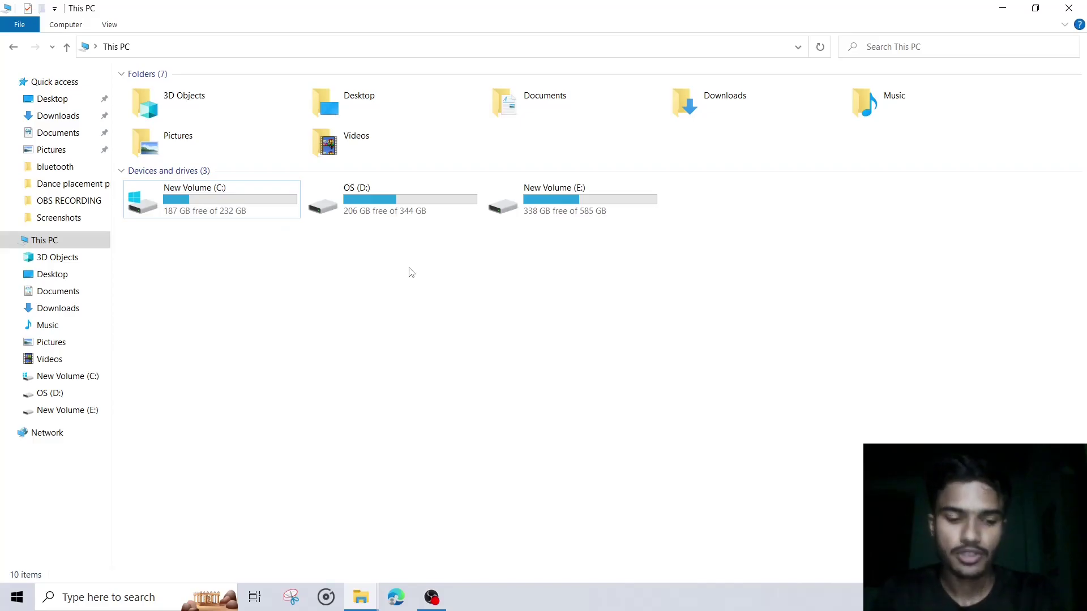
{"action": "key", "text": "super"}
{"action": "type", "text": "disk "}
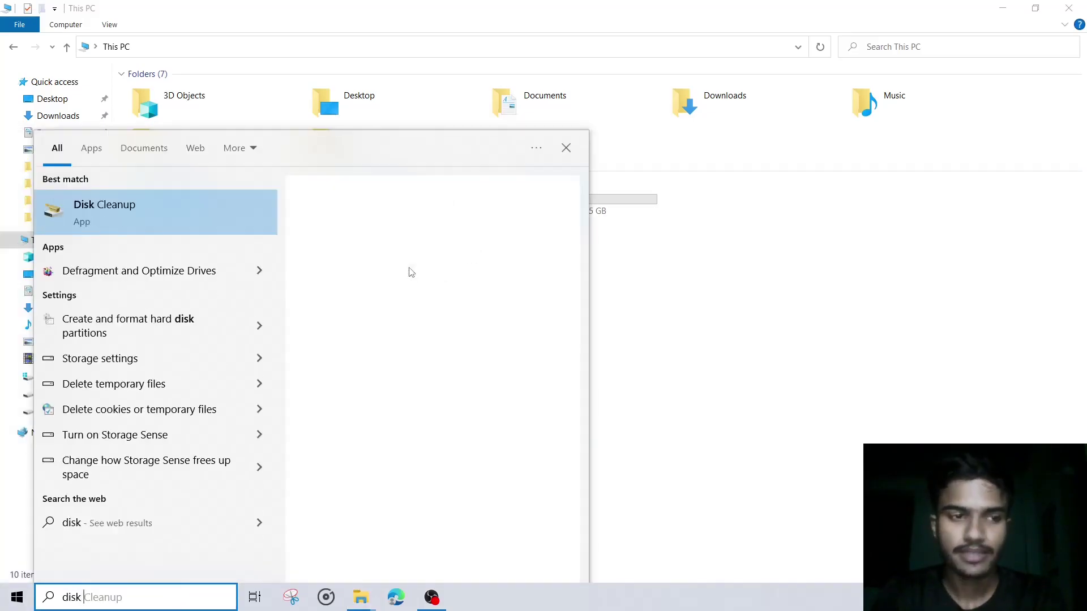
{"action": "type", "text": "ma"}
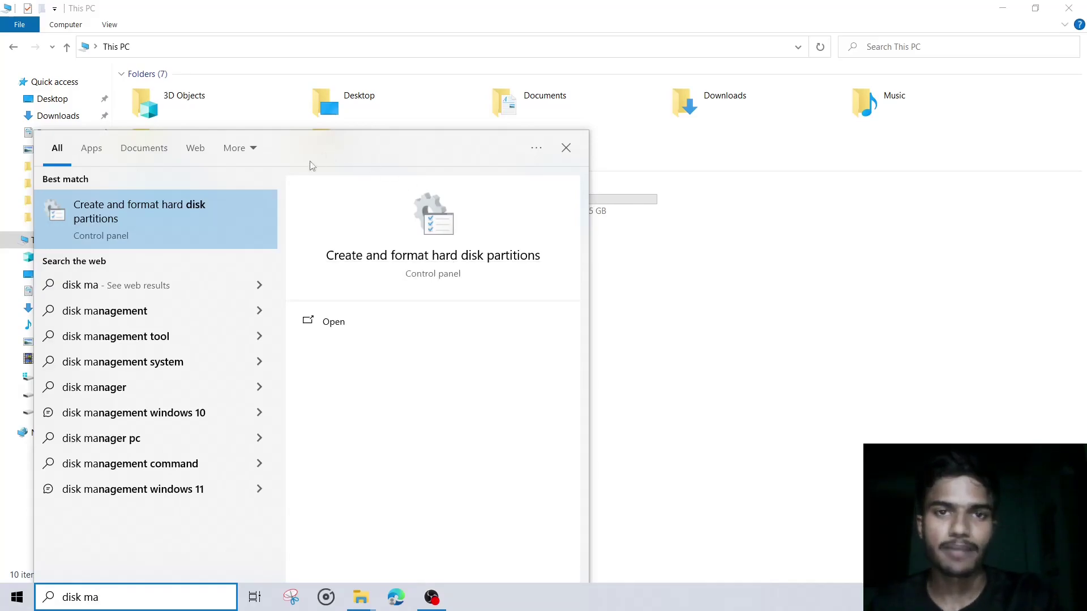
{"action": "left_click", "coordinate": [191, 221]}
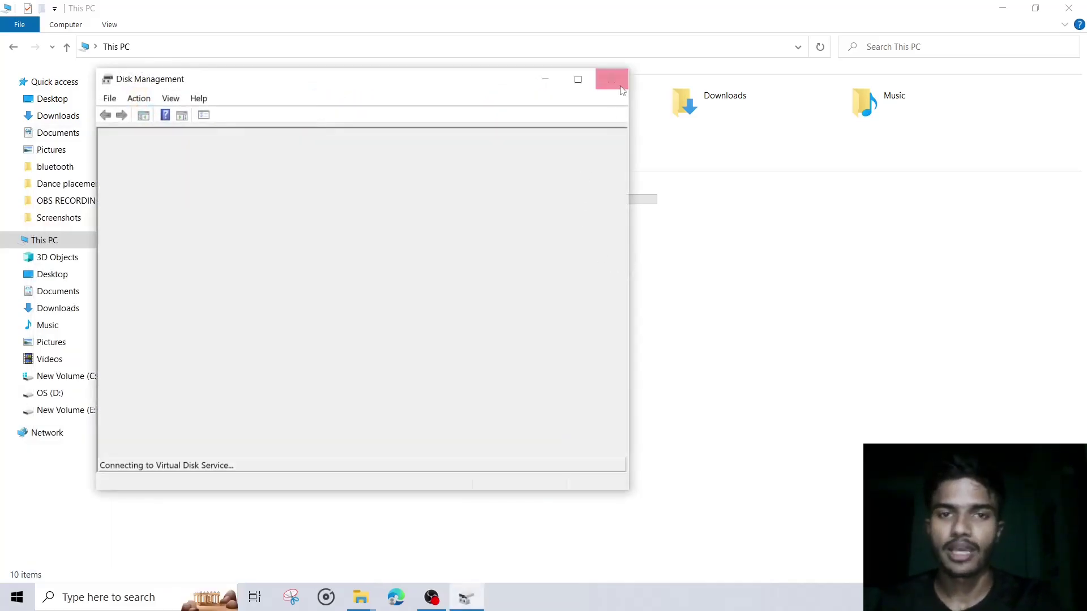
Step: Widen the Disk Management window on both sides so the Disk 0 and Disk 1 layouts show fully
{"action": "left_click_drag", "start_coordinate": [630, 113], "coordinate": [921, 125]}
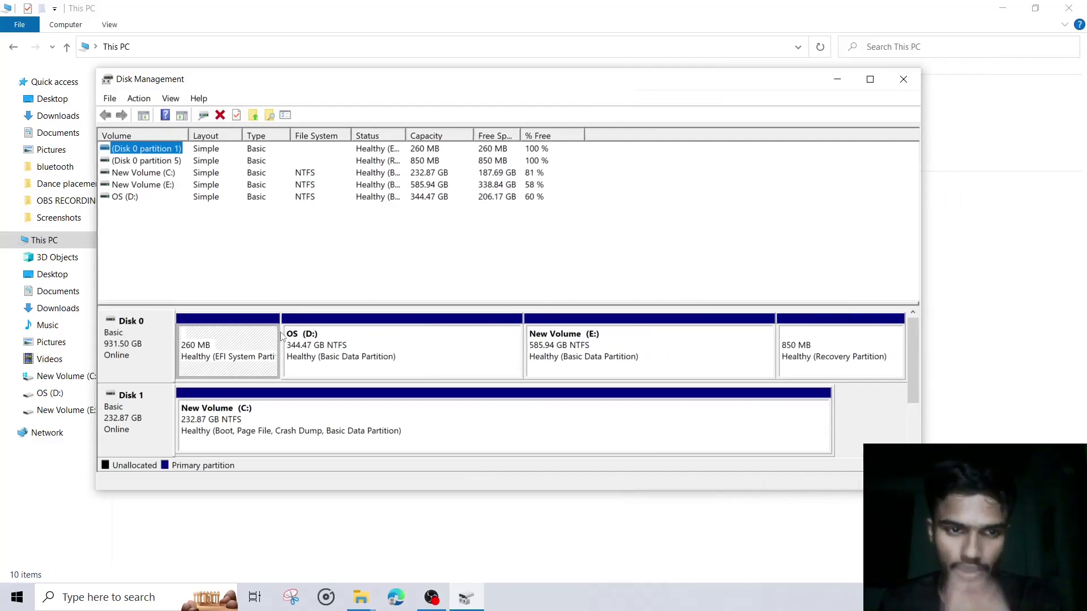
{"action": "left_click_drag", "start_coordinate": [96, 275], "coordinate": [6, 275]}
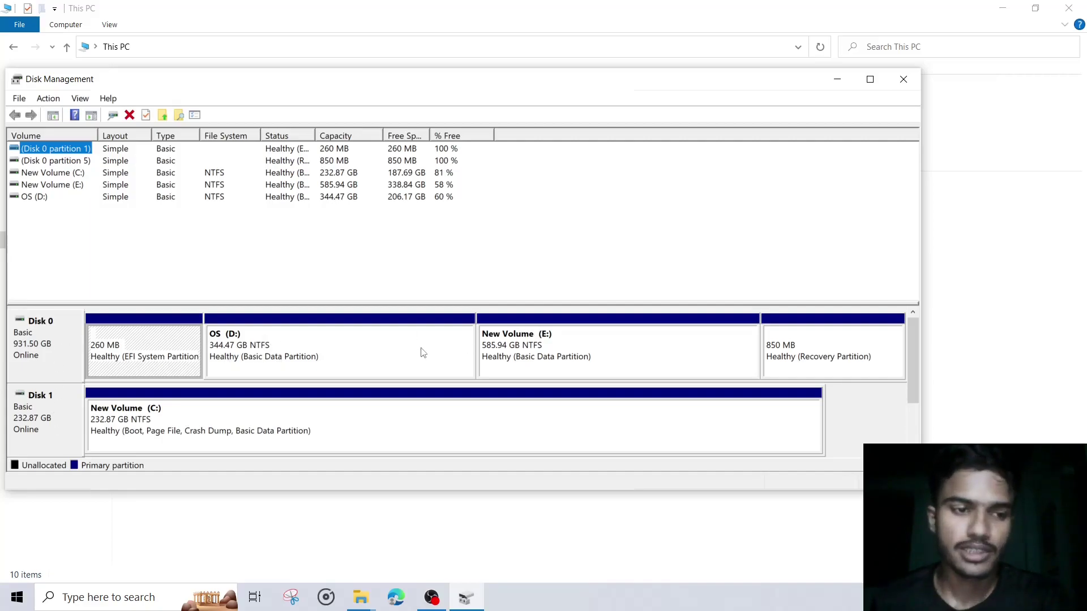
Step: Shrink the C: volume with Shrink Volume, entering 2000 MB as the amount to shrink
{"action": "right_click", "coordinate": [260, 413]}
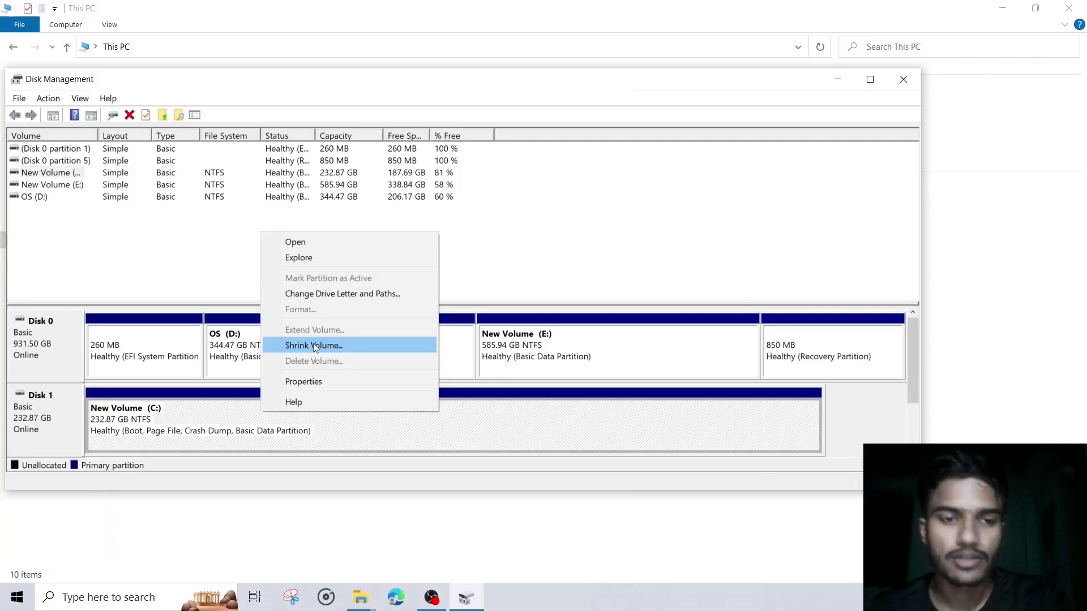
{"action": "left_click", "coordinate": [312, 346]}
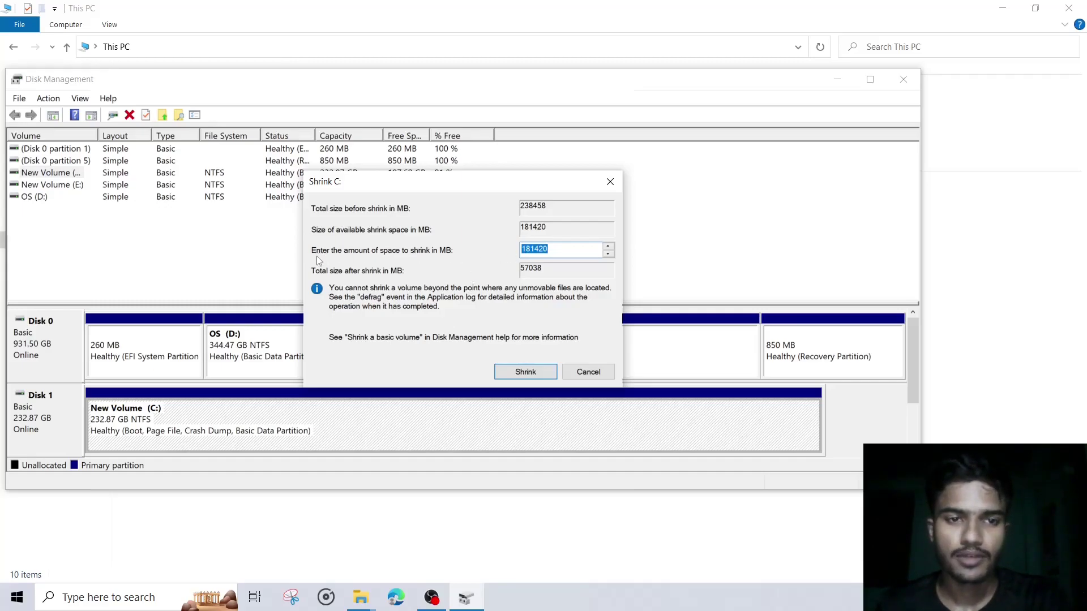
{"action": "left_click", "coordinate": [524, 253]}
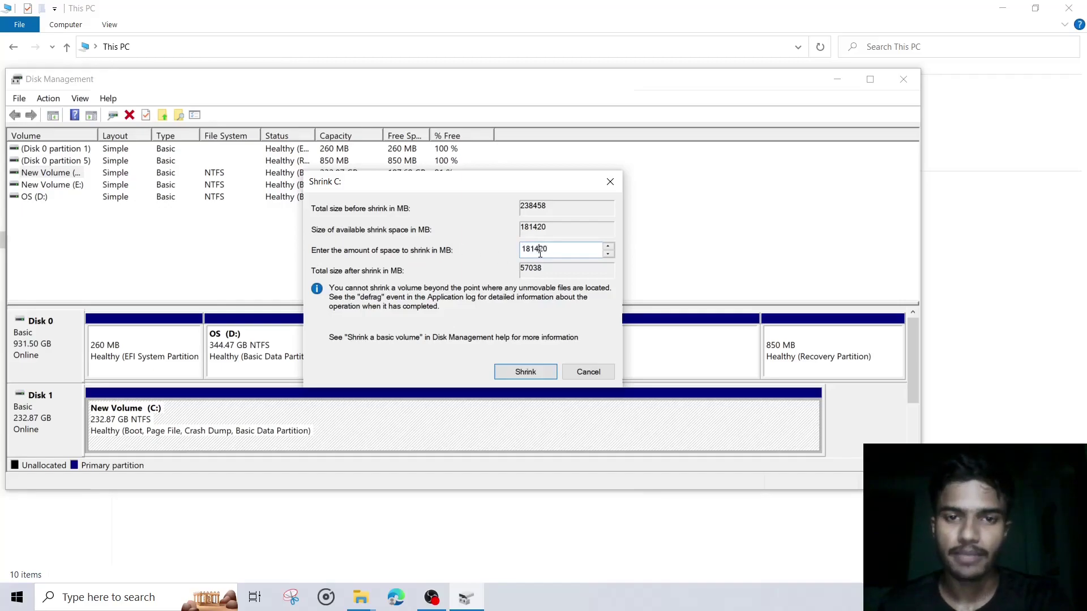
{"action": "double_click", "coordinate": [524, 253]}
{"action": "type", "text": "20000"}
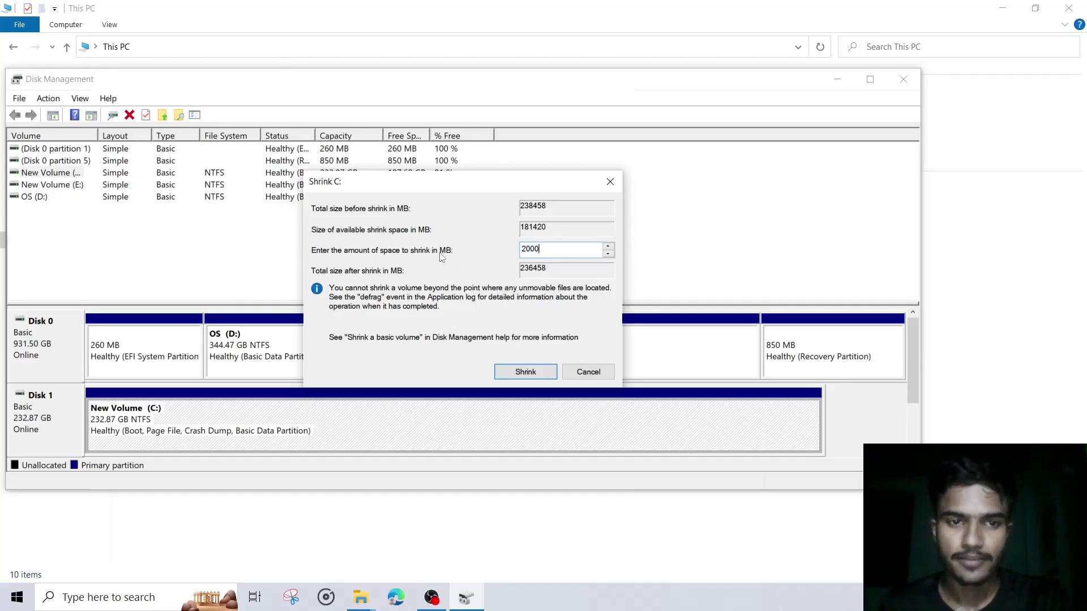
{"action": "left_click", "coordinate": [521, 371]}
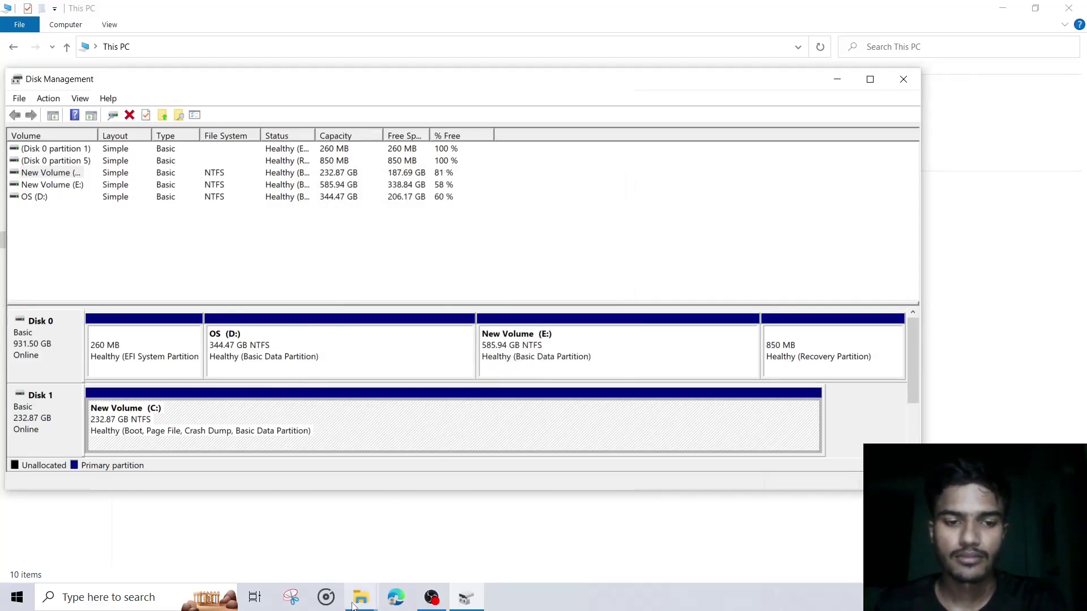
{"action": "mouse_move", "coordinate": [353, 606]}
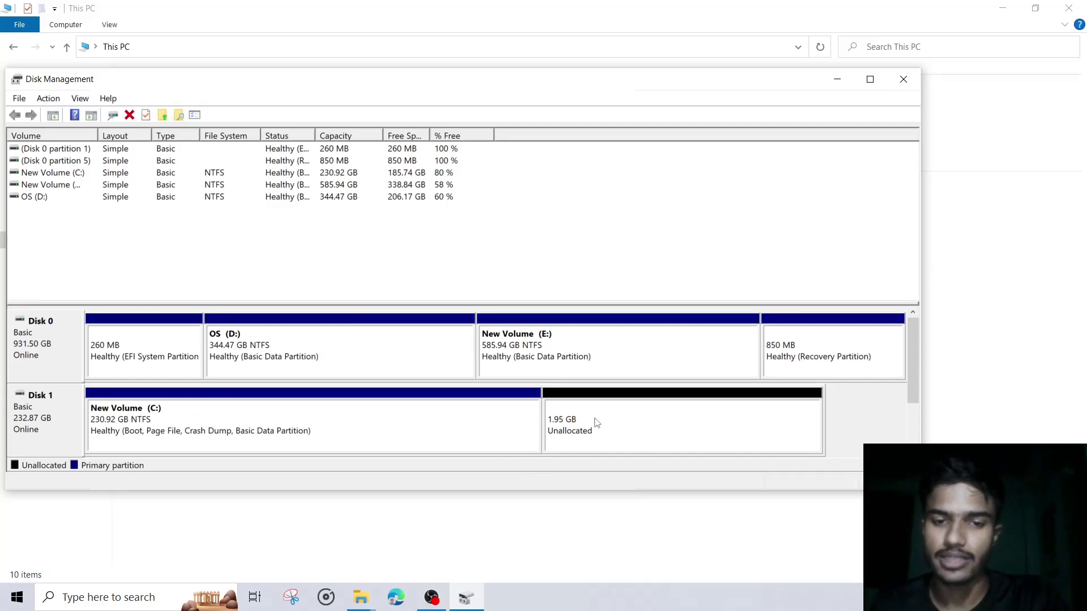
{"action": "left_click", "coordinate": [361, 597]}
{"action": "left_click", "coordinate": [399, 533]}
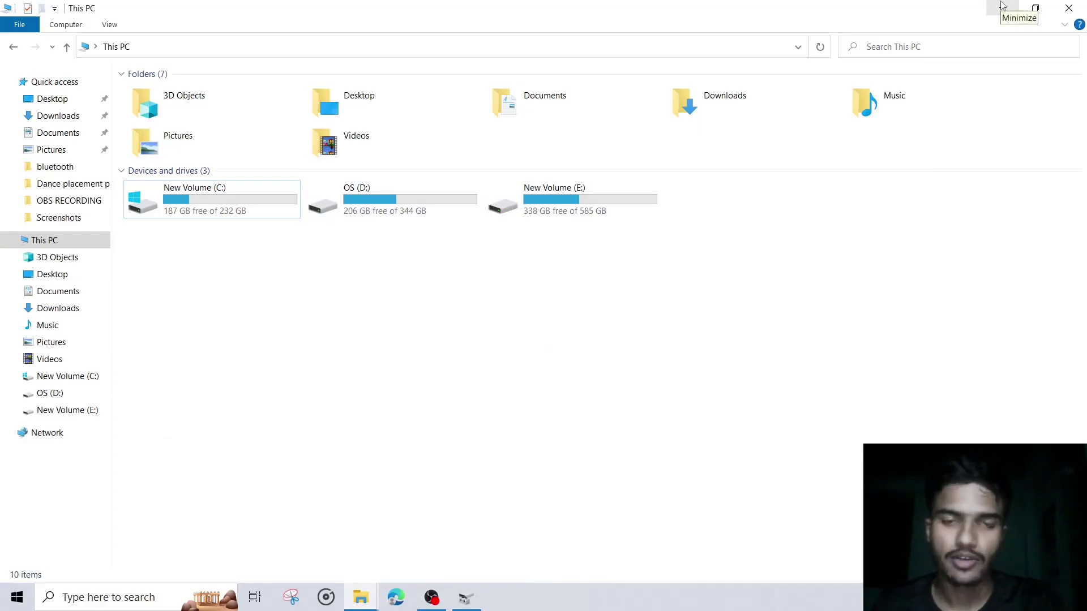
Step: Start the New Simple Volume wizard on Disk 1's 1.95 GB unallocated space
{"action": "left_click", "coordinate": [1002, 8]}
{"action": "left_click", "coordinate": [618, 417]}
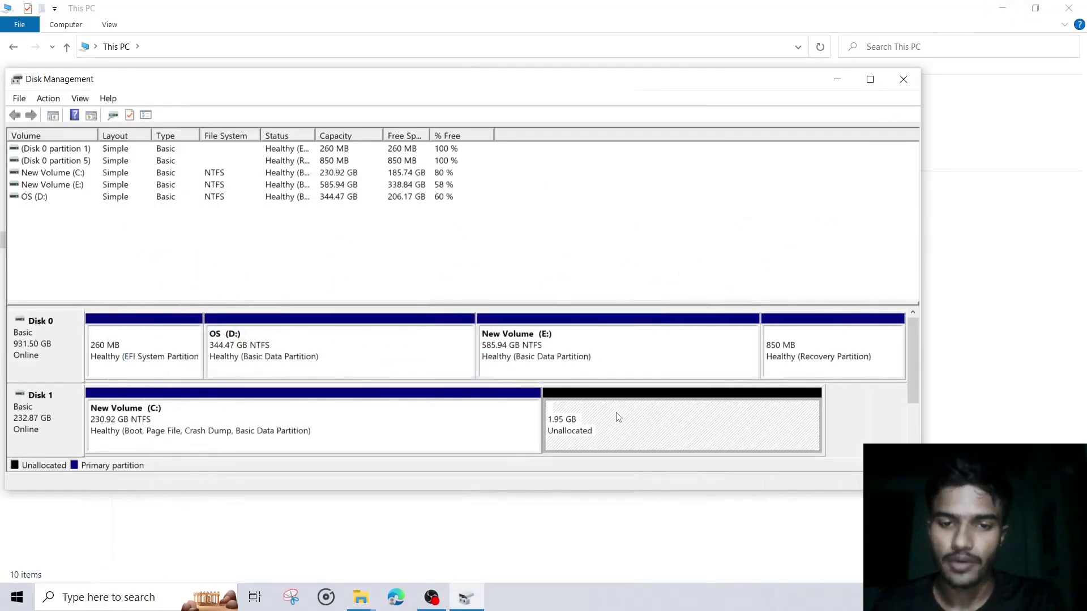
{"action": "right_click", "coordinate": [618, 417]}
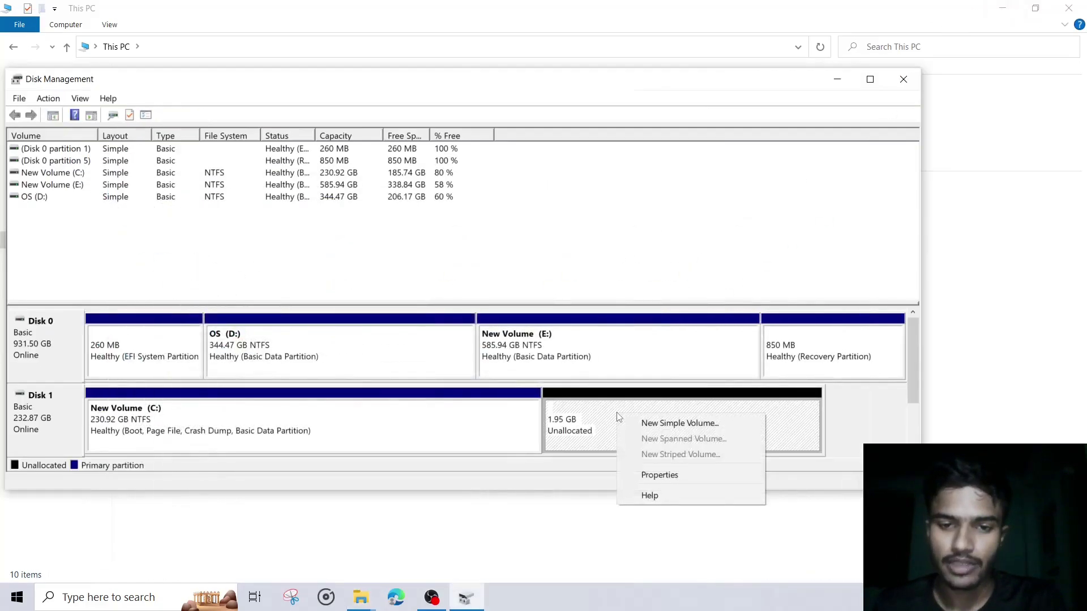
{"action": "left_click", "coordinate": [663, 421]}
{"action": "left_click_drag", "start_coordinate": [173, 144], "coordinate": [512, 136]}
Step: Accept the full 2000 MB size, suggested drive letter and NTFS quick format, and finish
{"action": "left_click", "coordinate": [614, 381]}
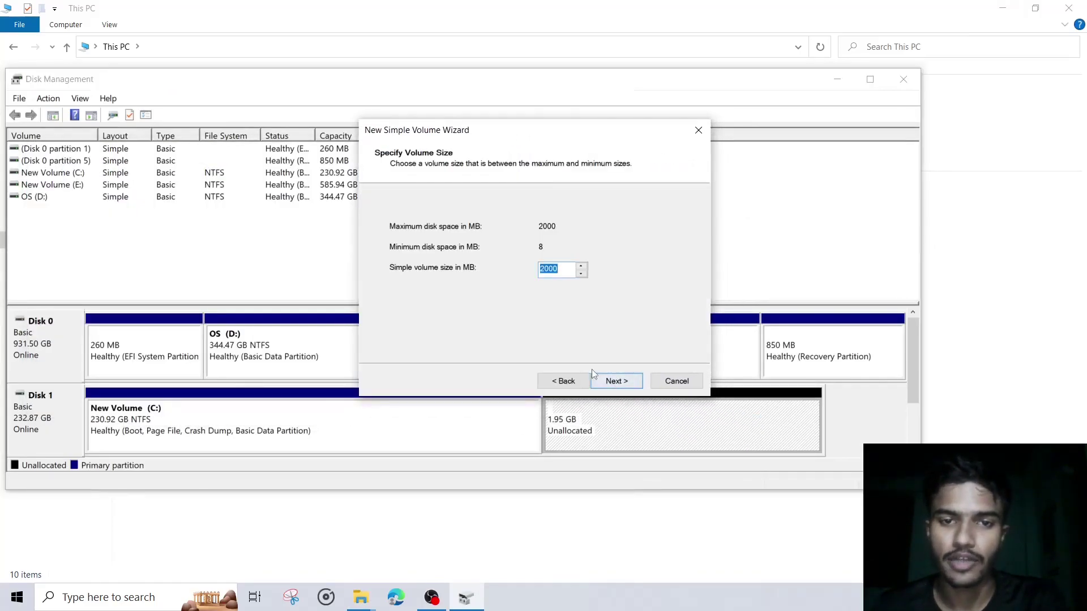
{"action": "left_click", "coordinate": [617, 384]}
{"action": "left_click", "coordinate": [617, 384]}
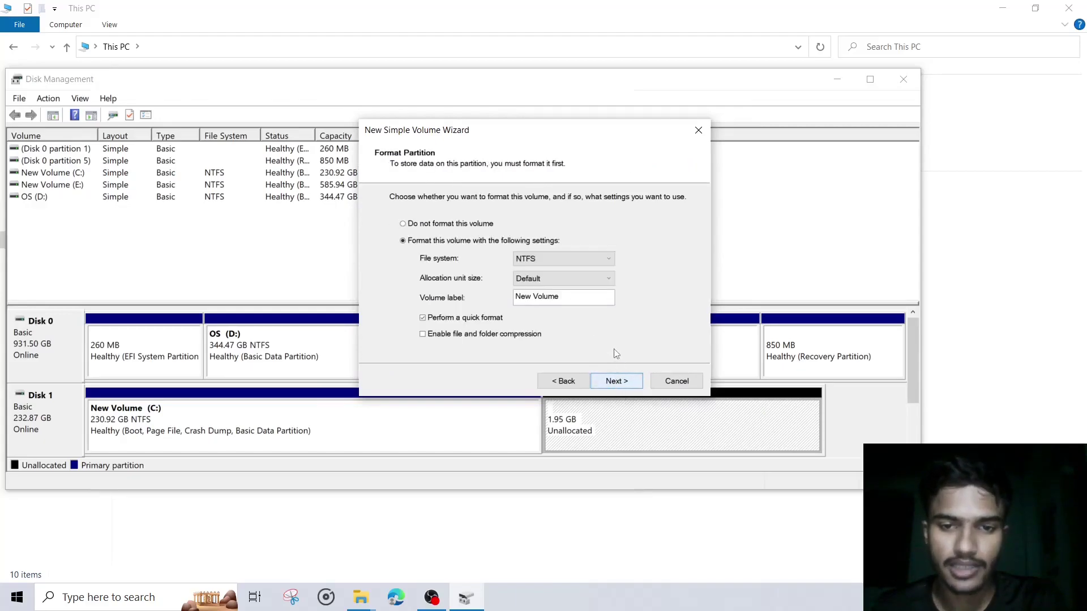
{"action": "left_click", "coordinate": [617, 381]}
{"action": "left_click", "coordinate": [617, 381]}
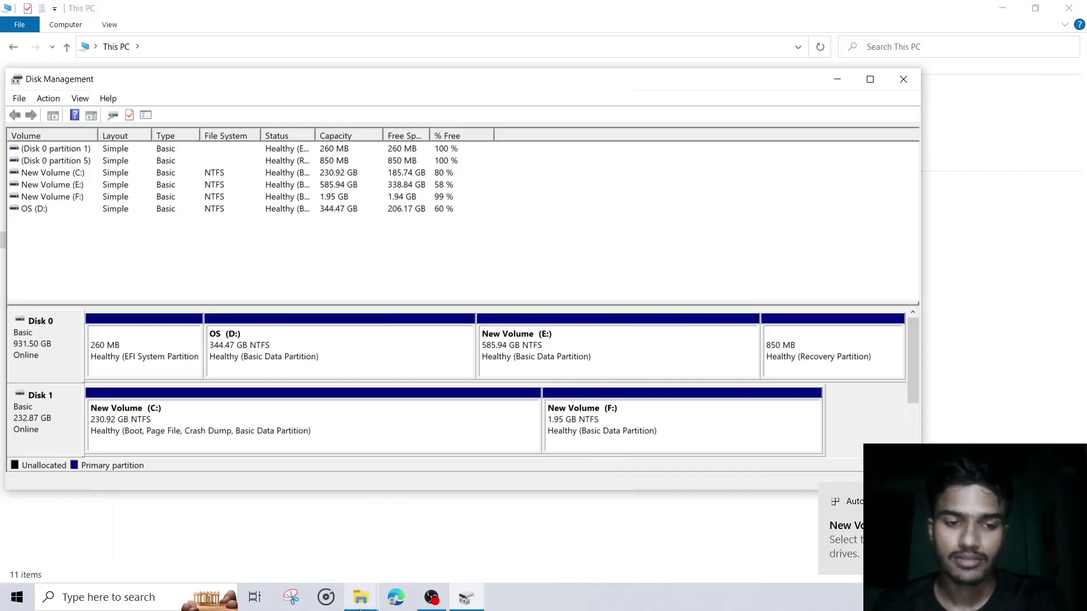
Step: Refresh File Explorer's This PC view so the new F: drive appears
{"action": "mouse_move", "coordinate": [361, 597]}
{"action": "mouse_move", "coordinate": [363, 495]}
{"action": "left_click", "coordinate": [397, 532]}
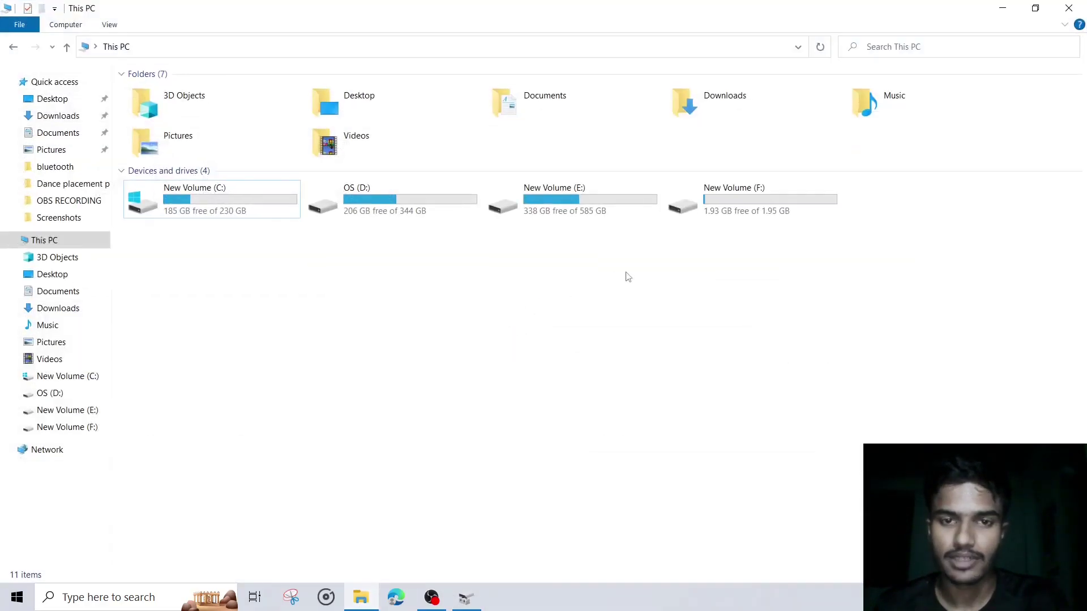
{"action": "right_click", "coordinate": [626, 273]}
{"action": "left_click", "coordinate": [663, 330]}
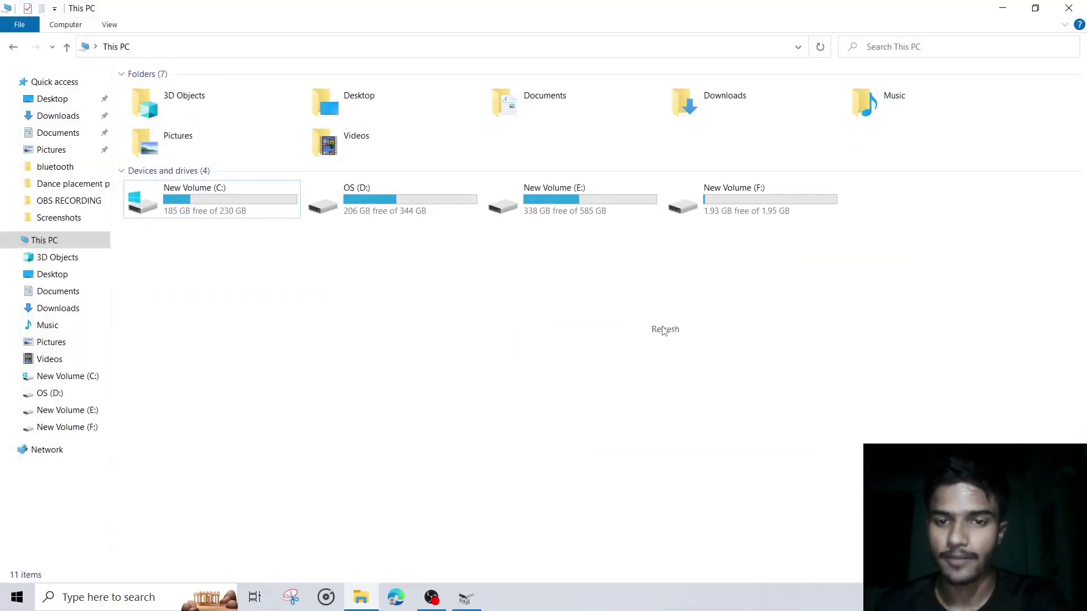
Step: Create a new folder named 'erer' on New Volume (F:)
{"action": "double_click", "coordinate": [759, 210]}
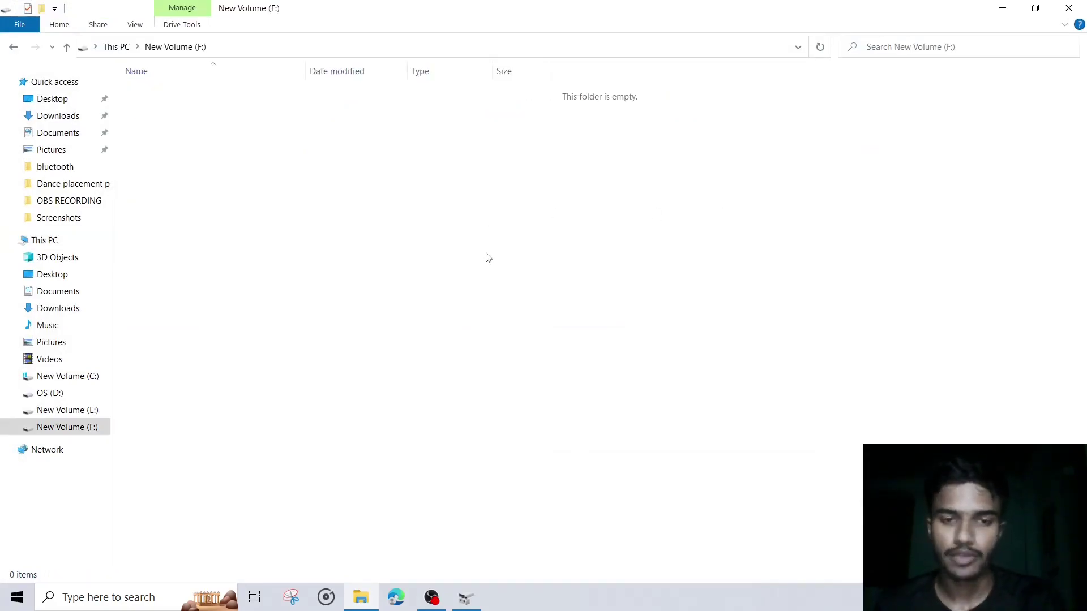
{"action": "right_click", "coordinate": [450, 226]}
{"action": "mouse_move", "coordinate": [509, 471]}
{"action": "left_click", "coordinate": [679, 337]}
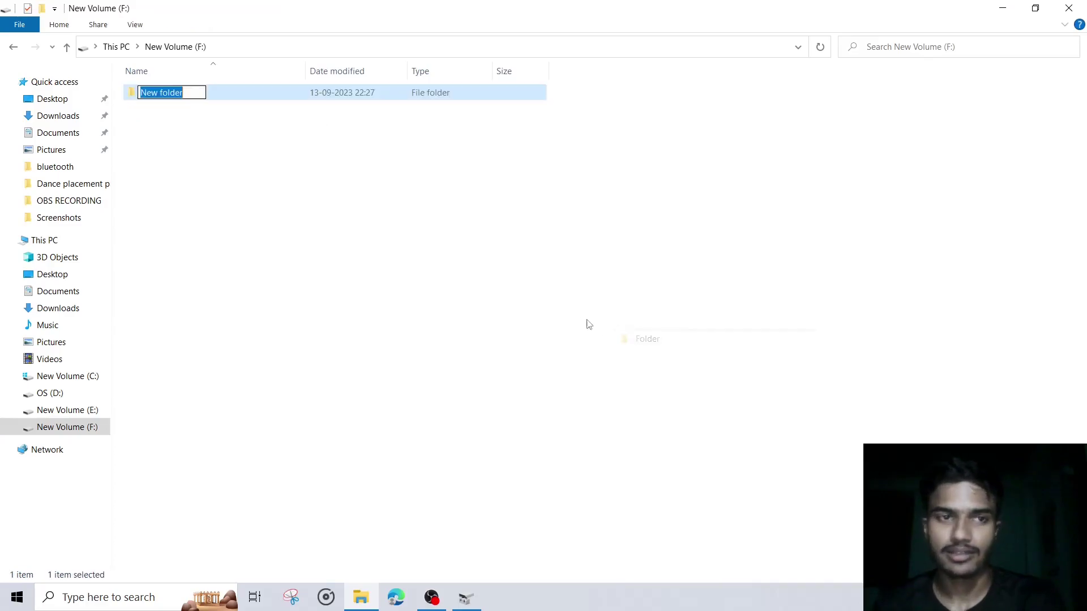
{"action": "type", "text": "erer"}
{"action": "key", "text": "Return"}
{"action": "left_click", "coordinate": [501, 281]}
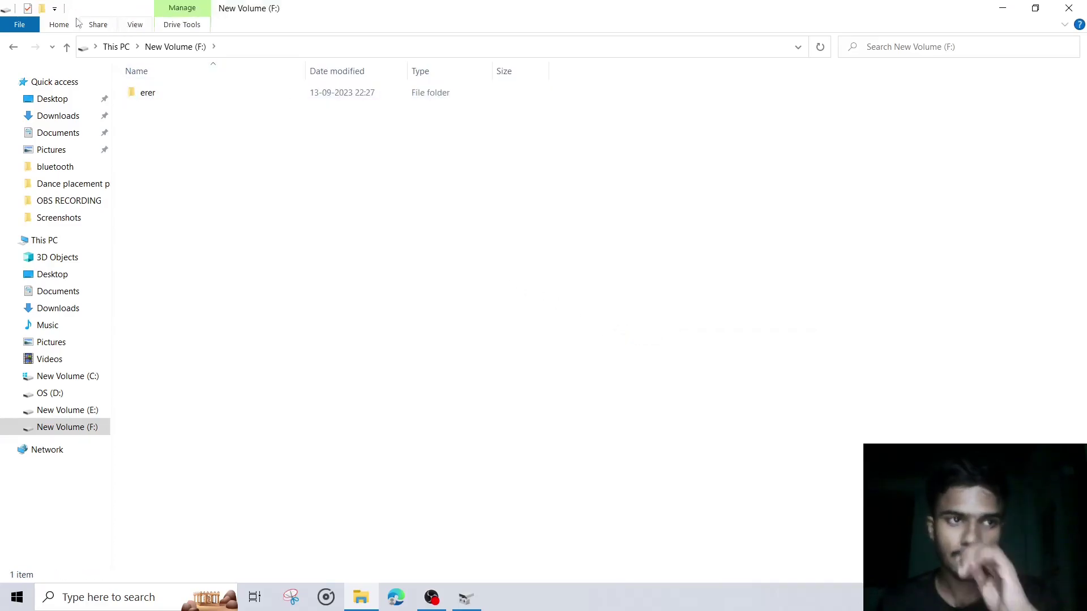
Step: Go back to This PC and check the F: drive's free space
{"action": "left_click", "coordinate": [13, 47]}
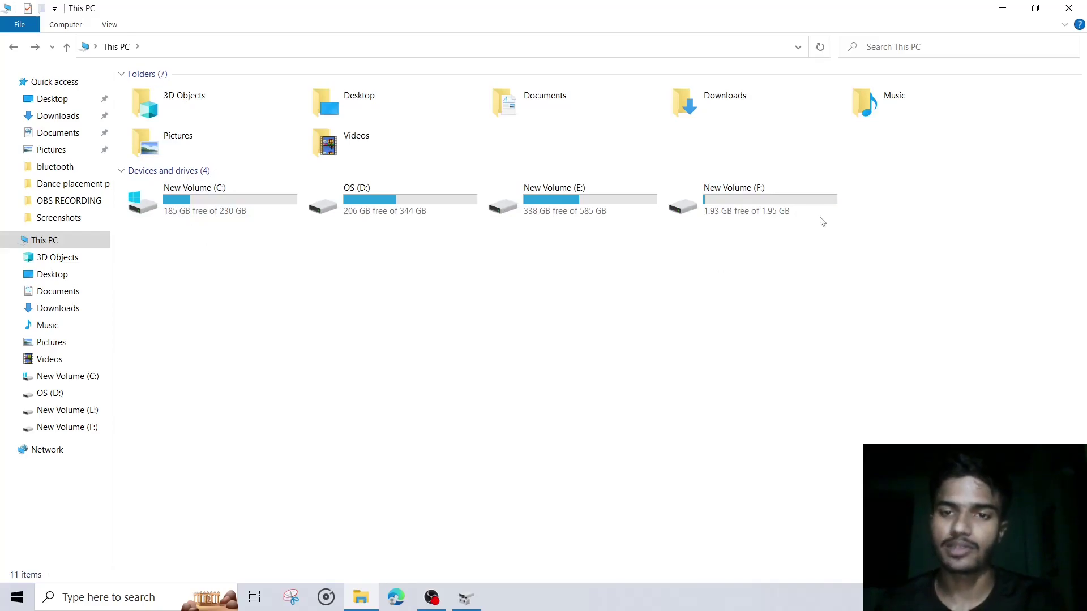
{"action": "left_click", "coordinate": [729, 204]}
{"action": "left_click", "coordinate": [757, 275]}
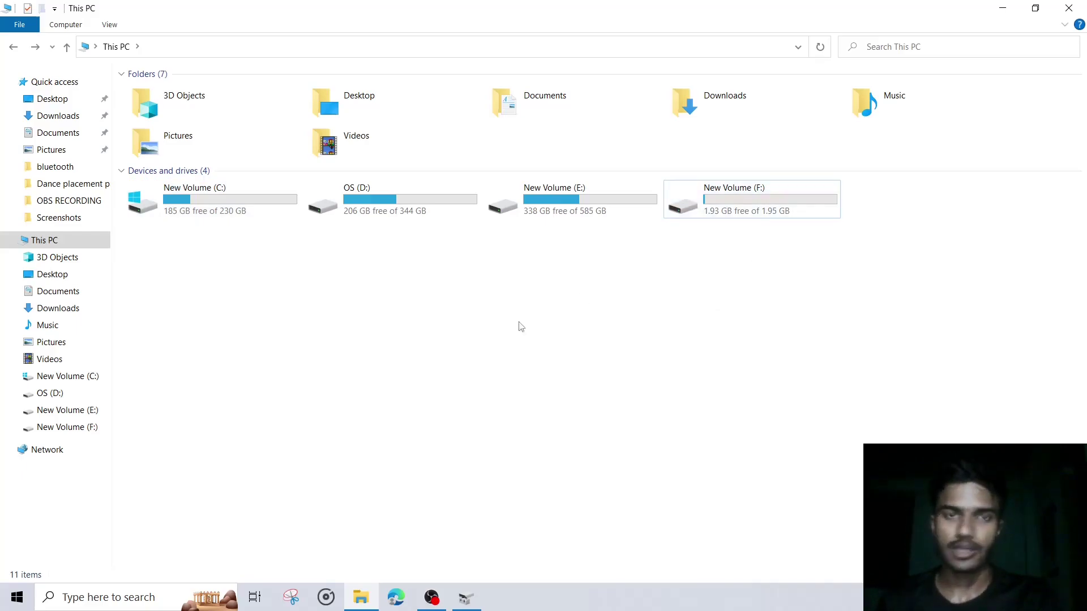
Step: Delete New Volume (F:) on Disk 1 and confirm, leaving 1.95 GB unallocated
{"action": "left_click", "coordinate": [466, 599]}
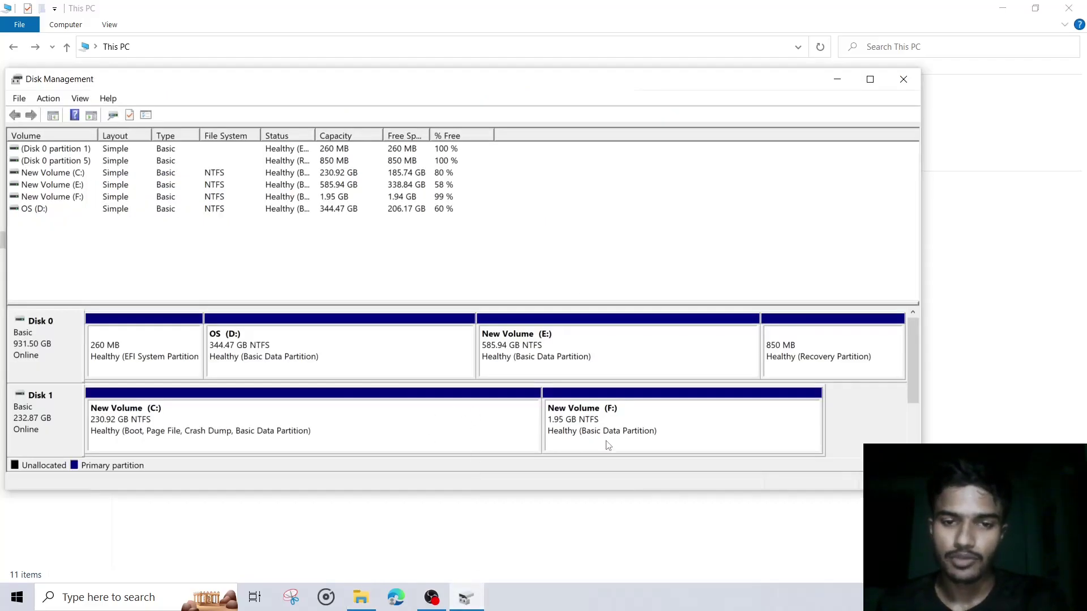
{"action": "left_click", "coordinate": [634, 422]}
{"action": "right_click", "coordinate": [634, 421]}
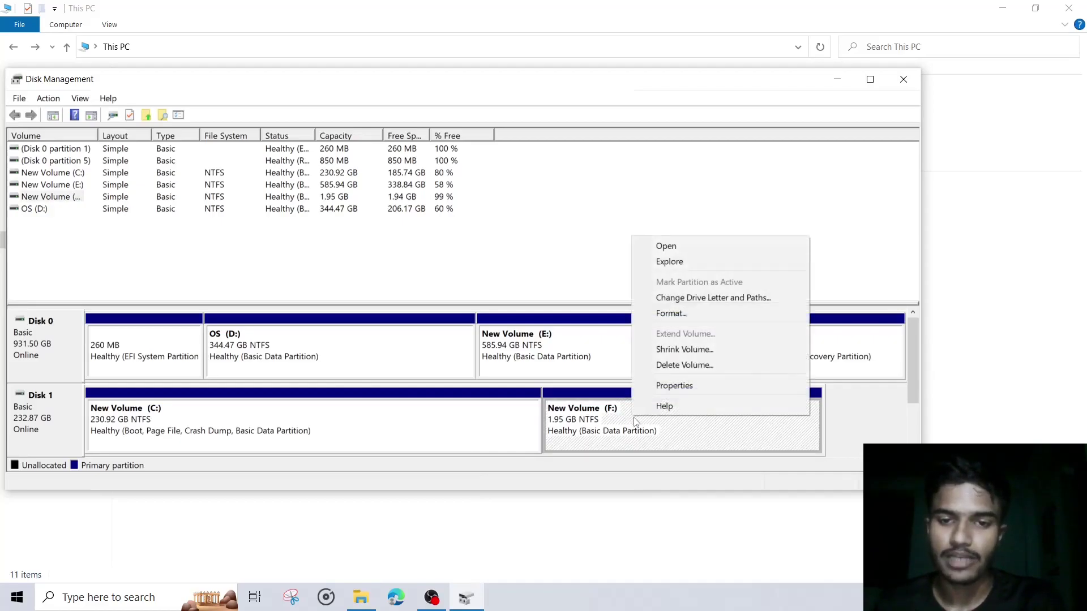
{"action": "left_click", "coordinate": [688, 367]}
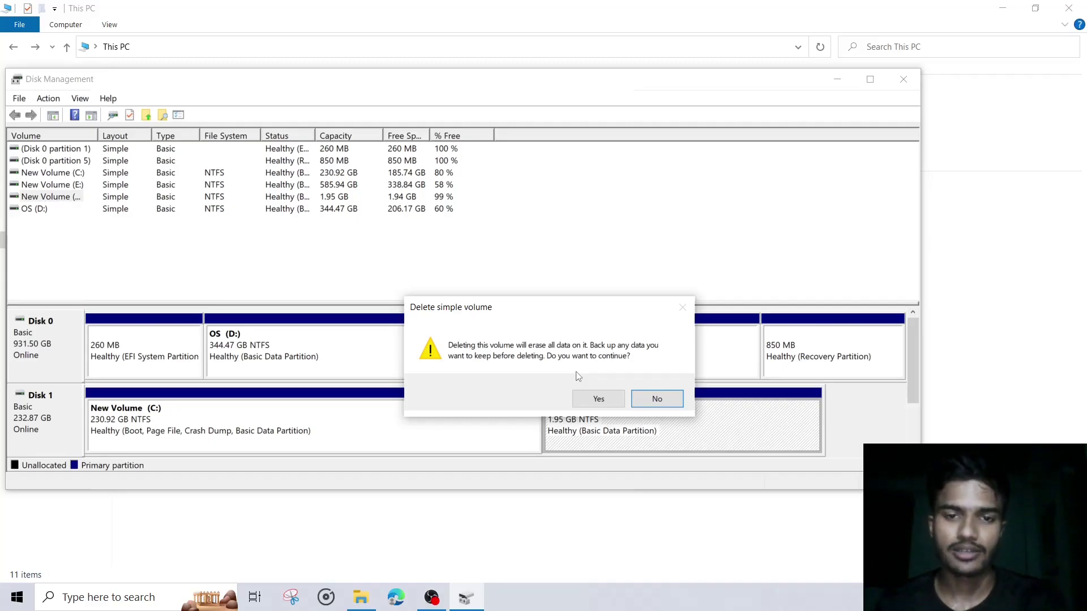
{"action": "left_click", "coordinate": [606, 394]}
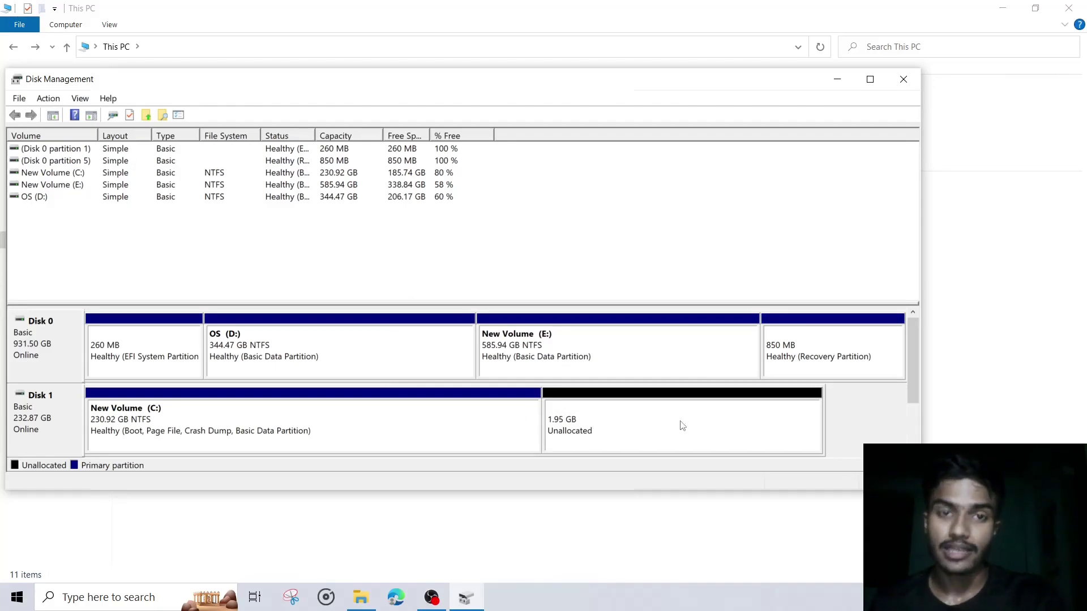
Step: Start Extend Volume on C:, then cancel the wizard
{"action": "left_click", "coordinate": [324, 428]}
{"action": "right_click", "coordinate": [336, 419]}
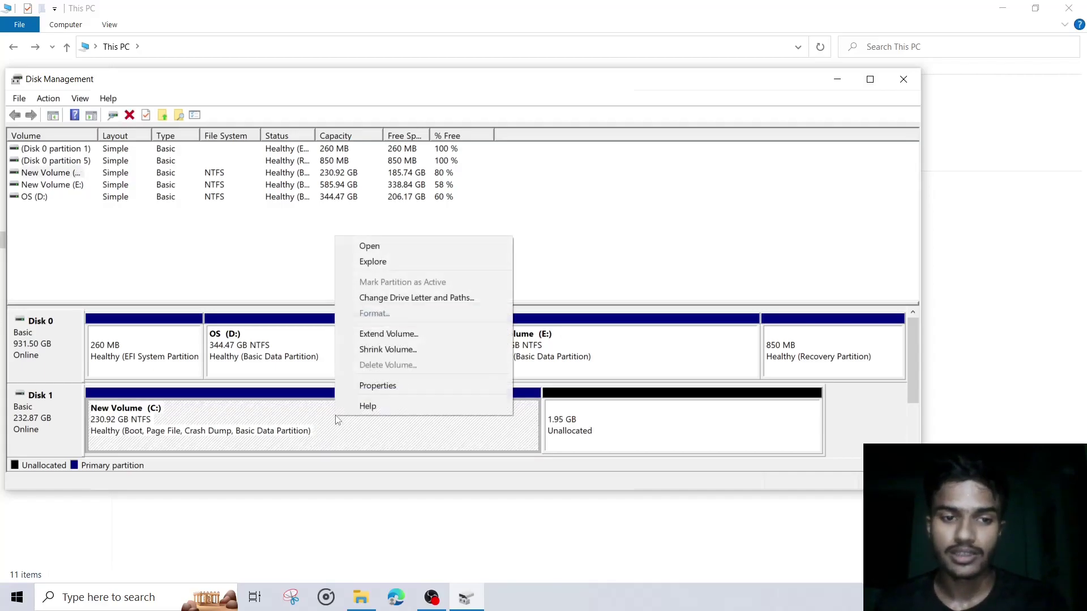
{"action": "left_click", "coordinate": [377, 334]}
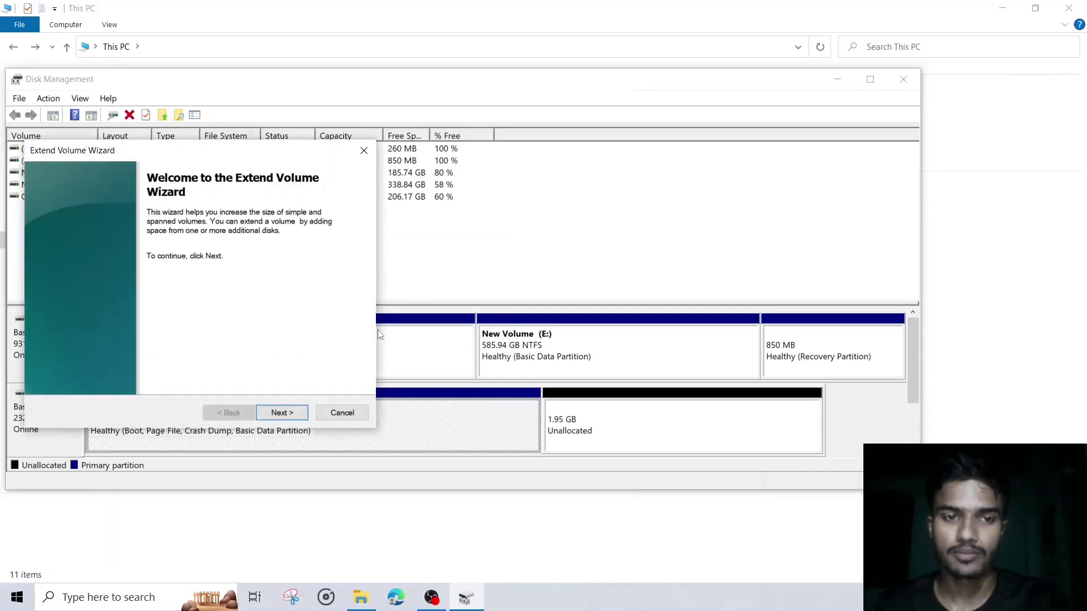
{"action": "left_click", "coordinate": [364, 150]}
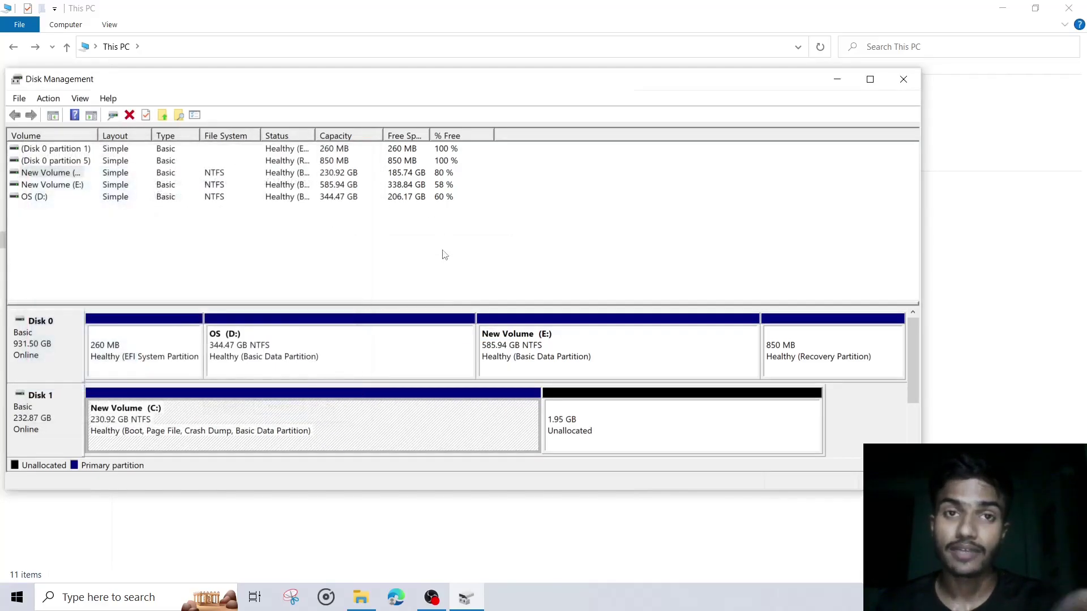
Step: Extend C: by the full 2000 MB of unallocated space via the Extend Volume wizard
{"action": "right_click", "coordinate": [450, 415]}
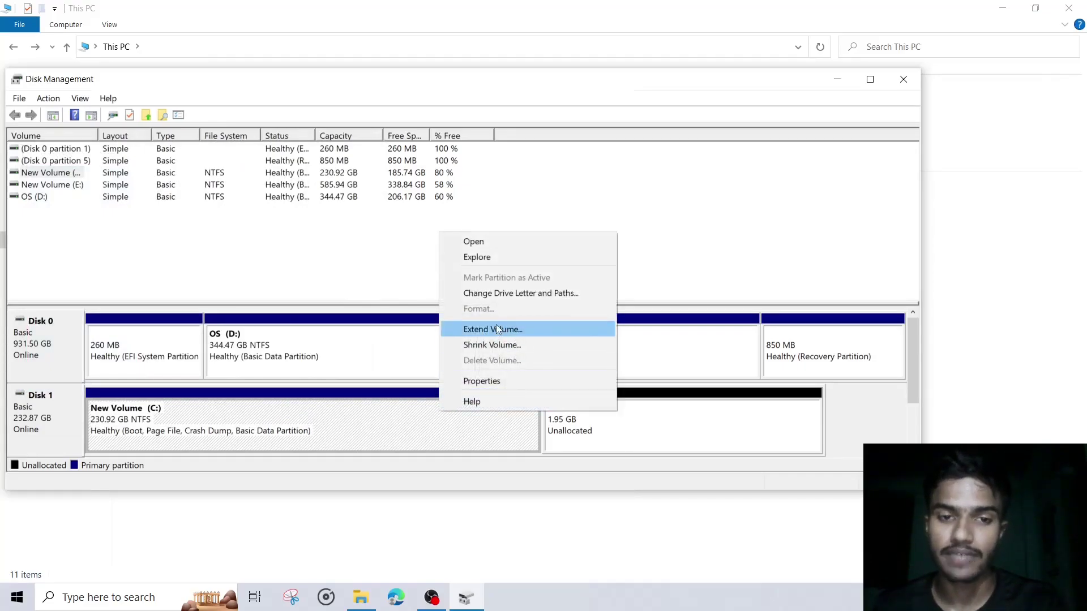
{"action": "left_click", "coordinate": [489, 329]}
{"action": "left_click", "coordinate": [283, 412]}
{"action": "left_click_drag", "start_coordinate": [272, 157], "coordinate": [491, 161]}
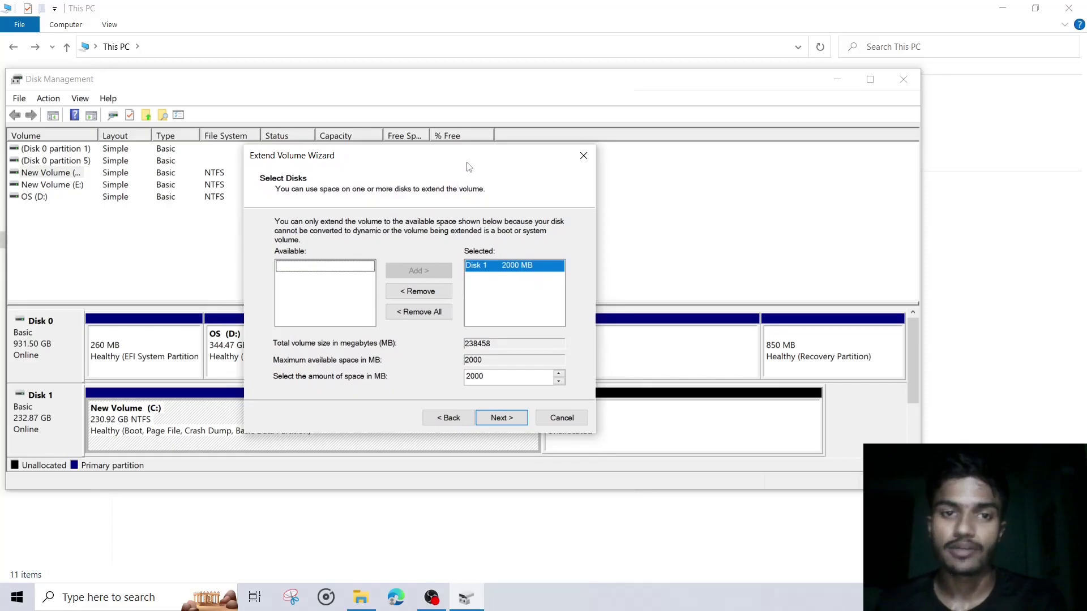
{"action": "left_click_drag", "start_coordinate": [468, 159], "coordinate": [524, 46]}
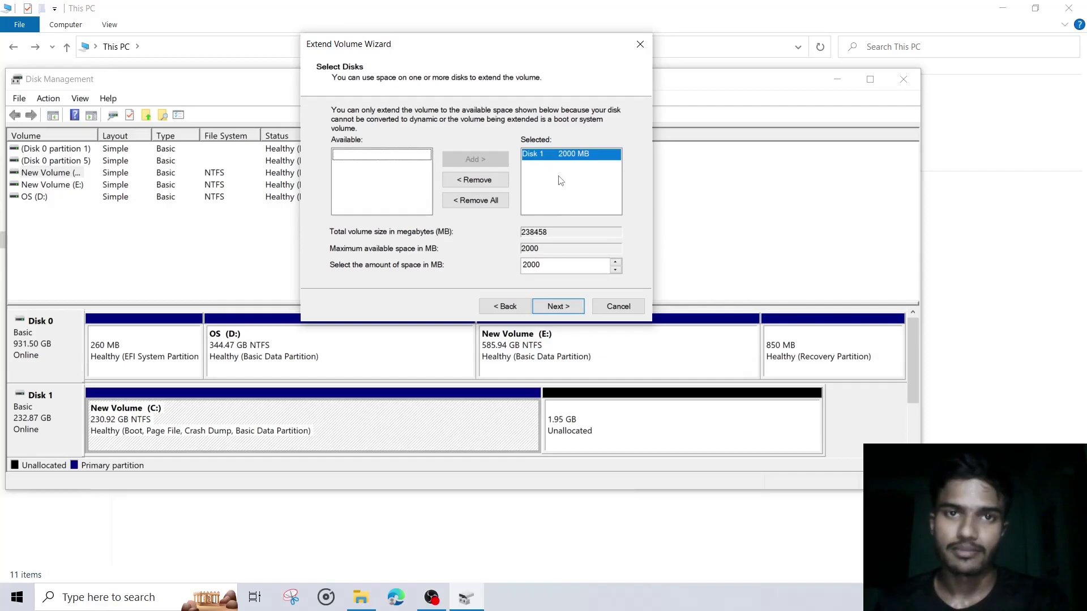
{"action": "left_click", "coordinate": [559, 307]}
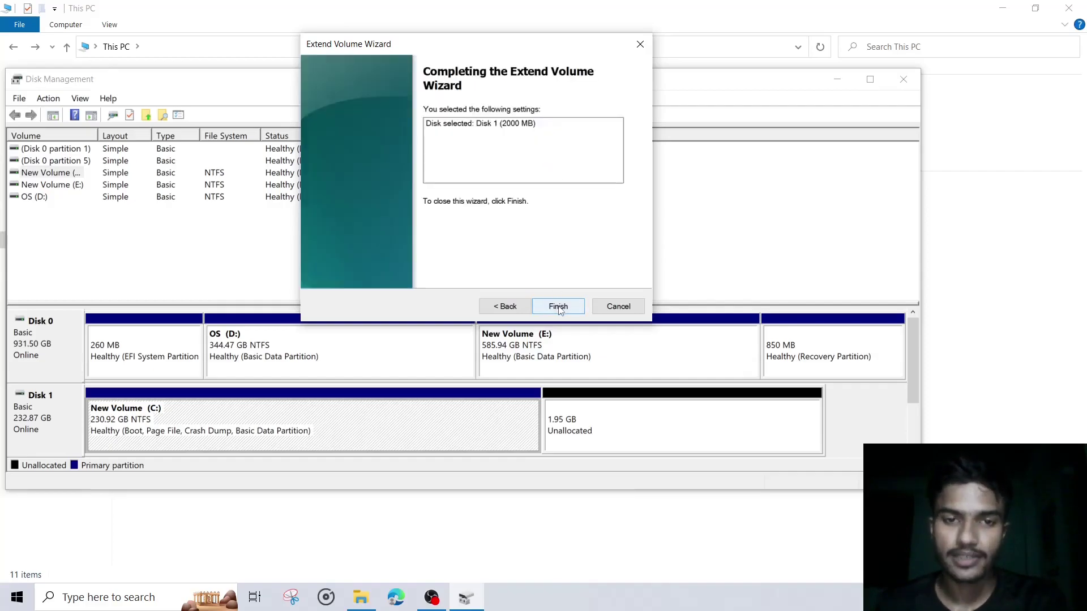
{"action": "left_click", "coordinate": [558, 306]}
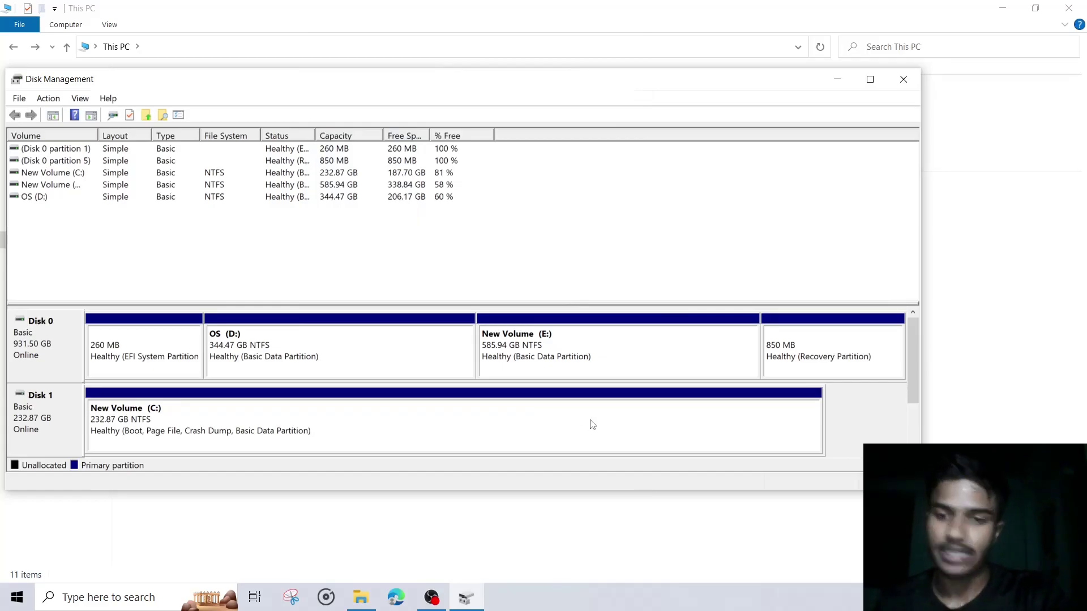
Step: Refresh This PC in File Explorer to show C: with 187 GB free of 232 GB
{"action": "left_click", "coordinate": [360, 596]}
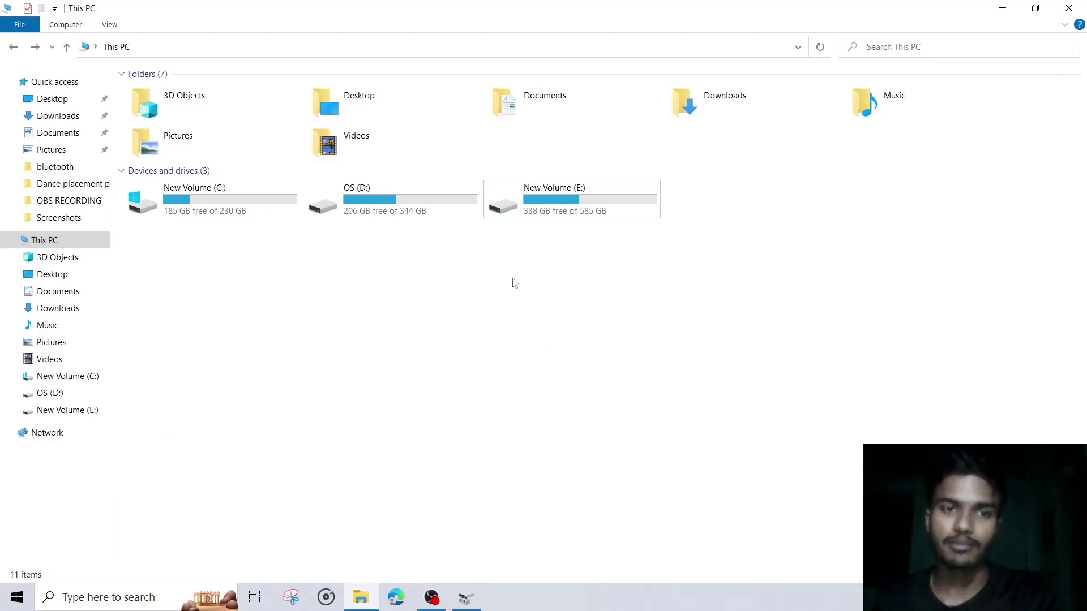
{"action": "right_click", "coordinate": [383, 244]}
{"action": "left_click", "coordinate": [434, 303]}
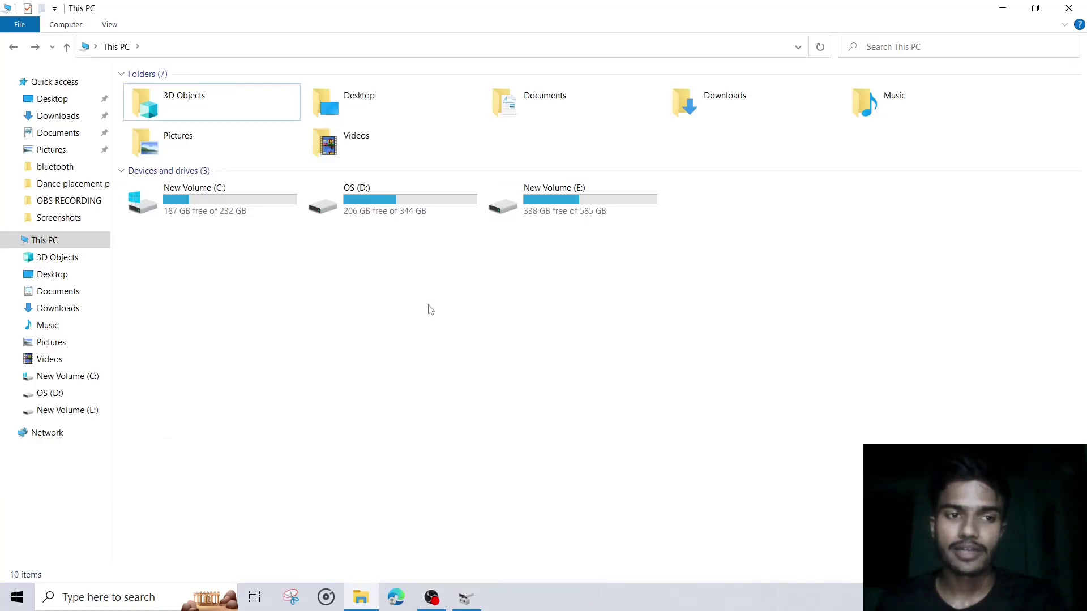